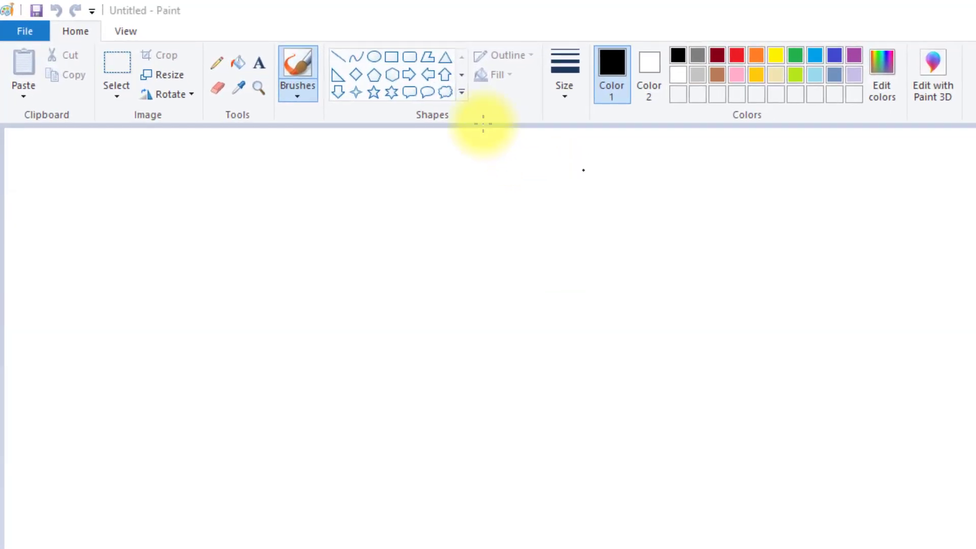
Step: Set up the Rectangle shape with no outline and a solid color fill
click(388, 57)
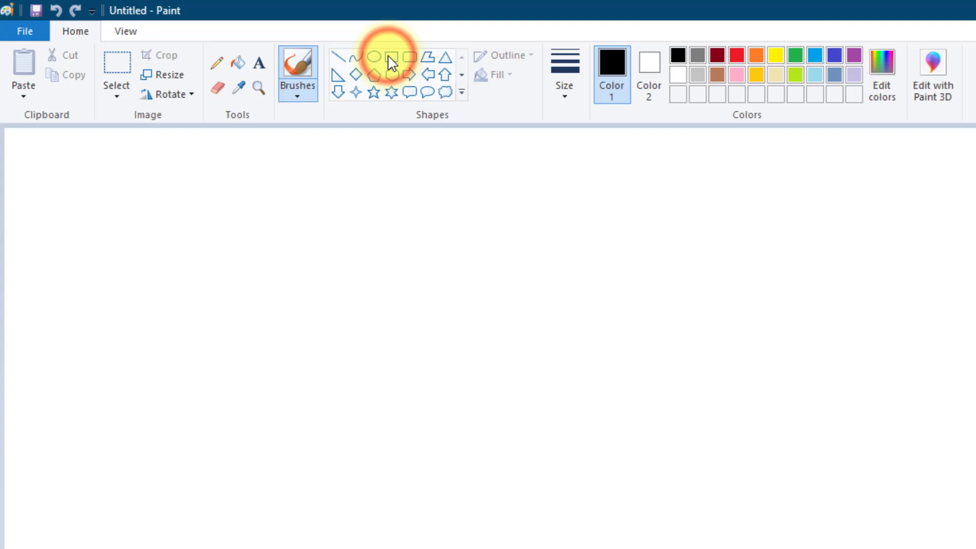
click(388, 57)
click(505, 54)
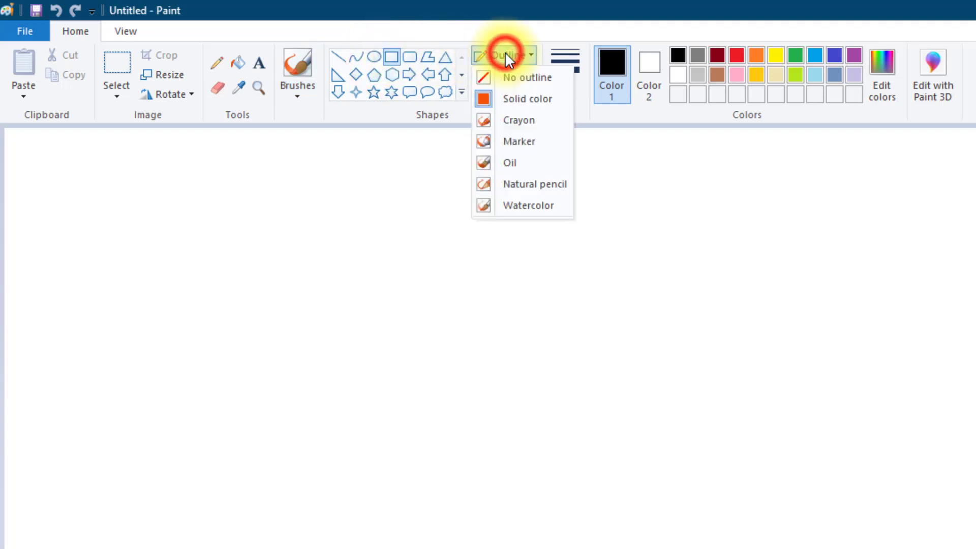
click(515, 79)
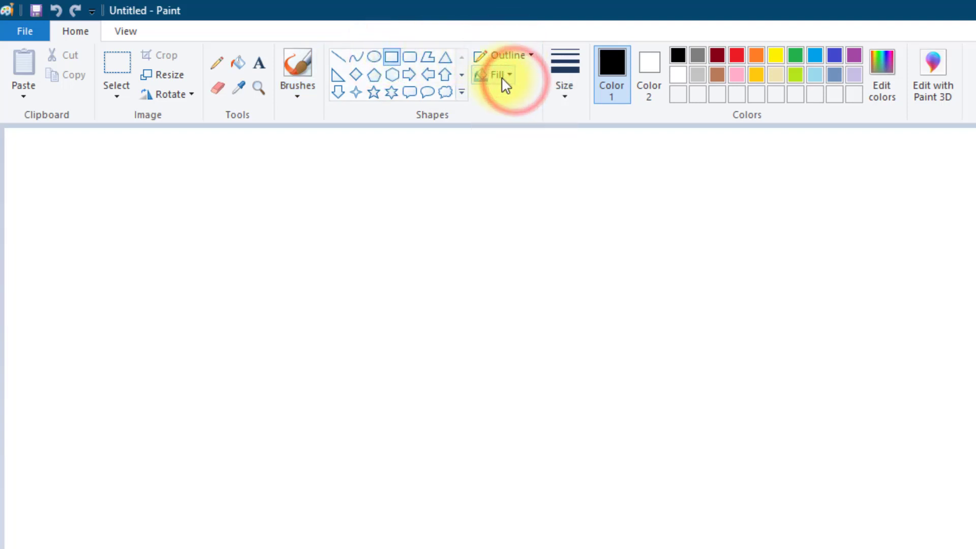
click(498, 76)
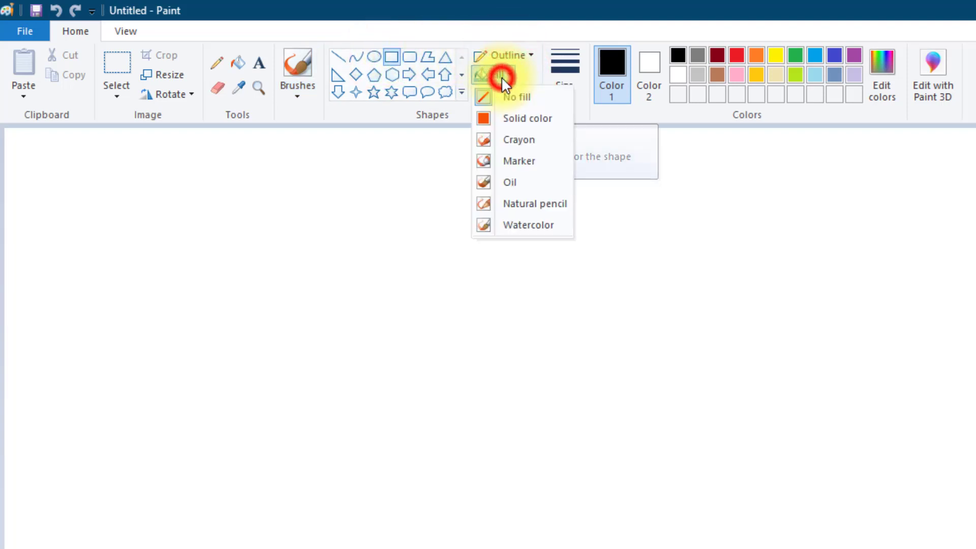
click(513, 118)
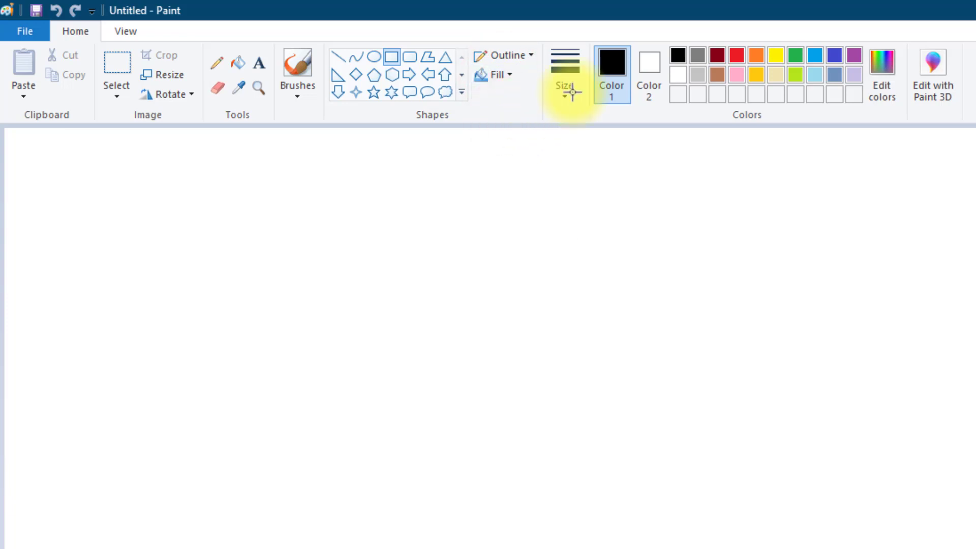
Step: Set Color 2 to Gray-50% and draw a tall filled rectangle in the middle of the canvas
click(653, 63)
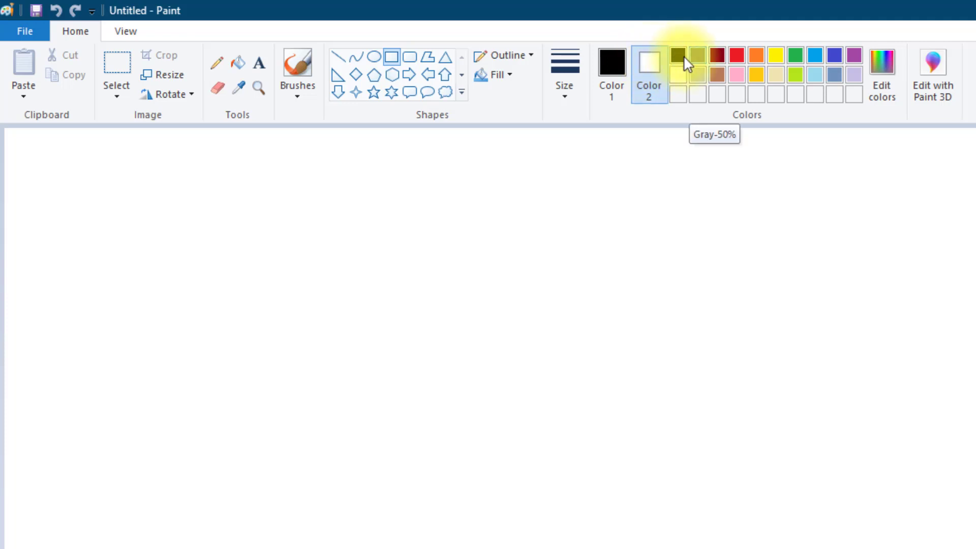
click(696, 56)
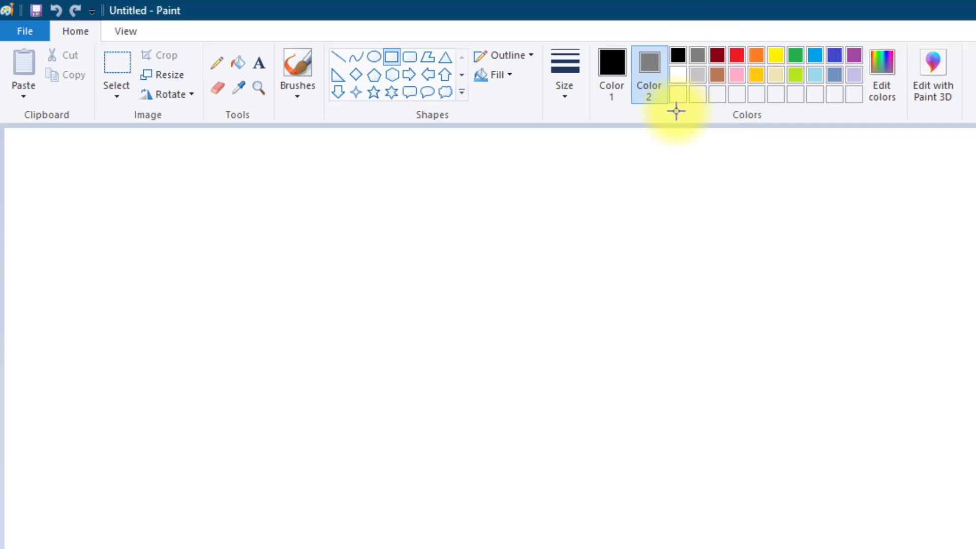
drag(611, 305, 844, 548)
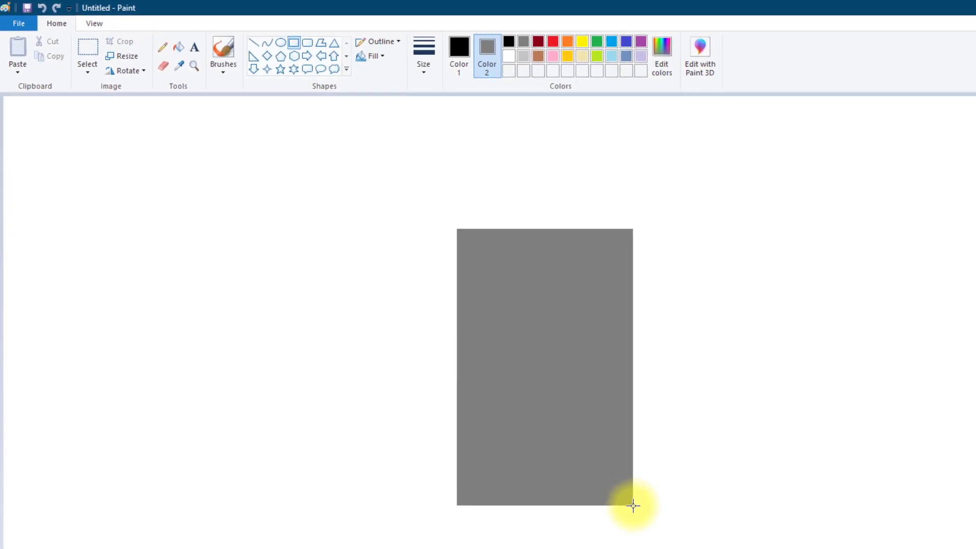
drag(633, 505, 633, 505)
Step: Set Color 2 to white and draw a smaller rectangle inside the gray one, leaving a wider gray band above it
click(459, 144)
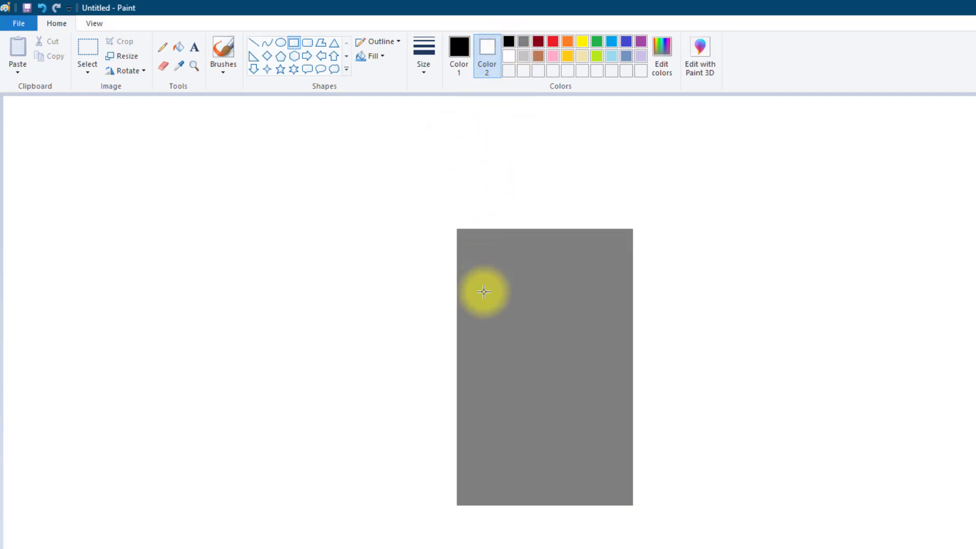
drag(483, 291, 610, 484)
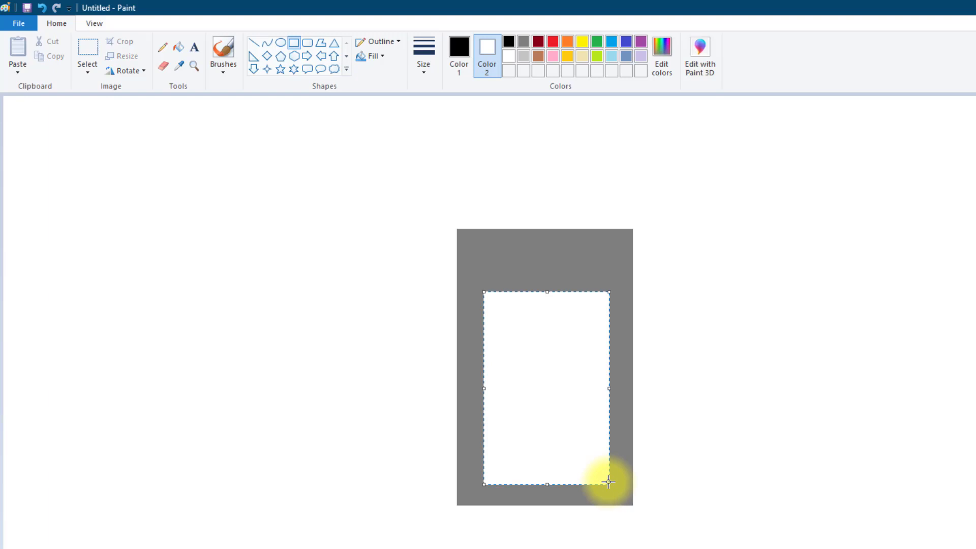
click(516, 177)
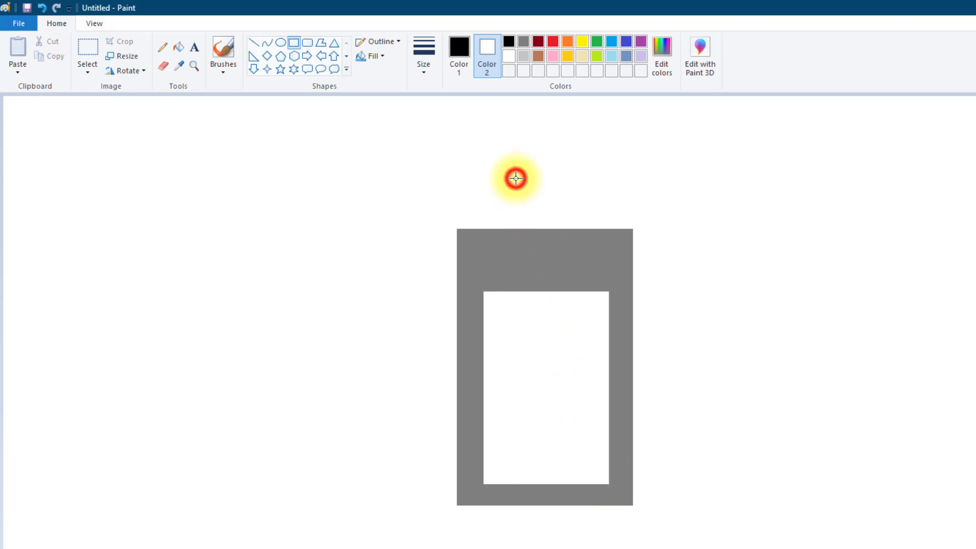
Step: Cover the middle and upper edge of the white rectangle with a narrower gray rectangle, leaving a white U-shaped strip
click(524, 41)
drag(498, 276, 594, 469)
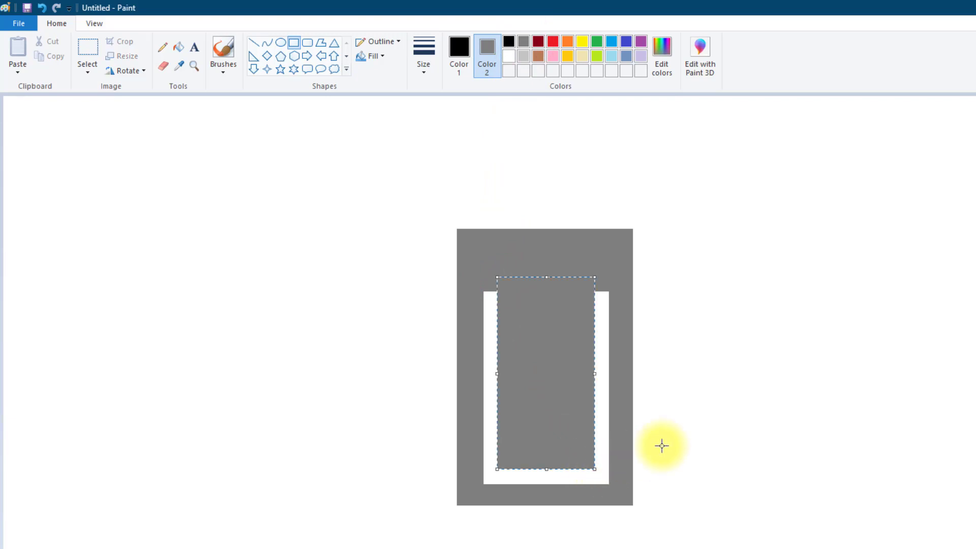
click(662, 446)
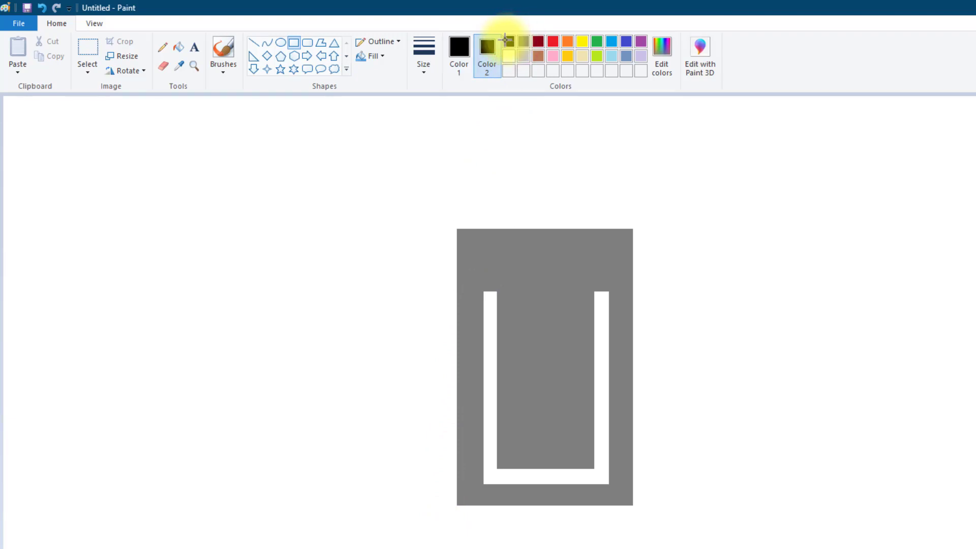
Step: Add the black text "I" above "BOOKS" with the "I" indented, then narrow the text box and center it above the white U shape
click(194, 47)
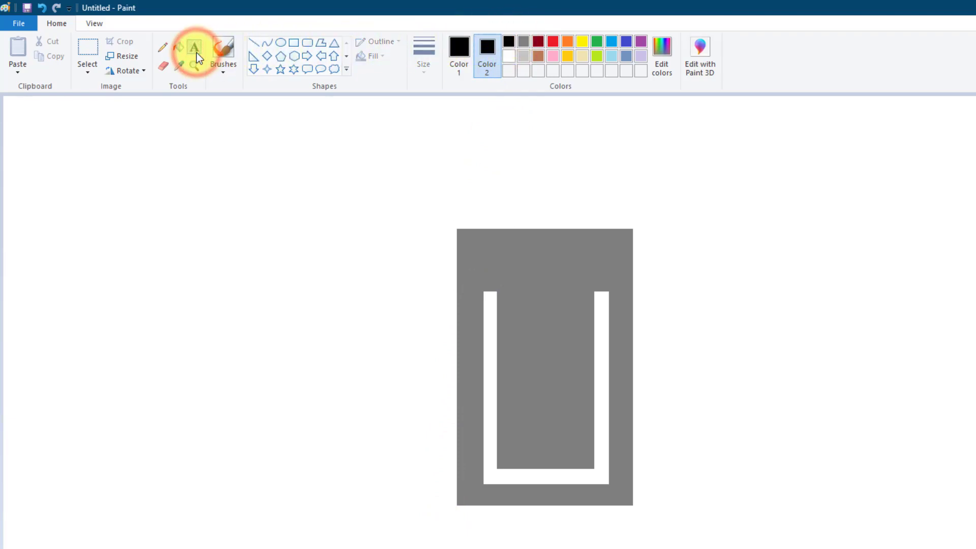
click(484, 254)
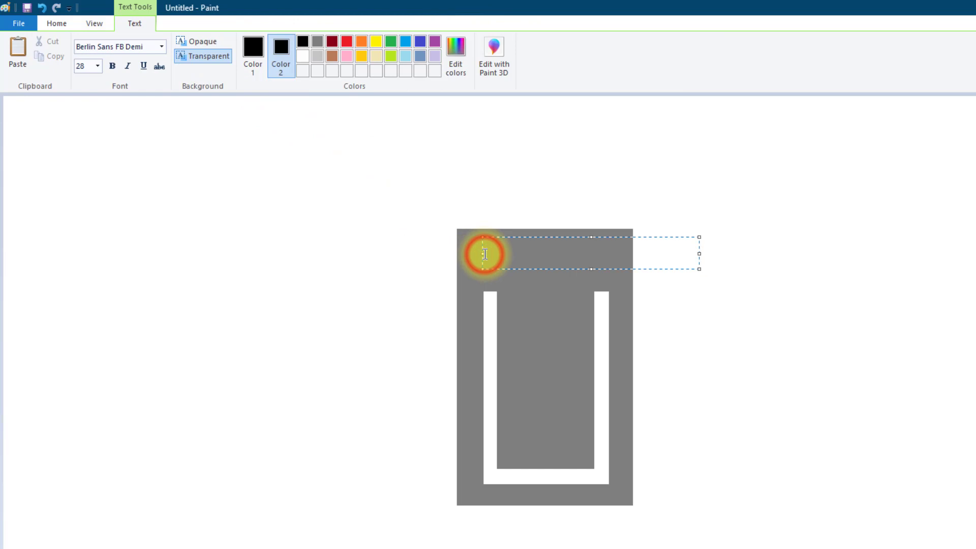
text(I)
key(Return)
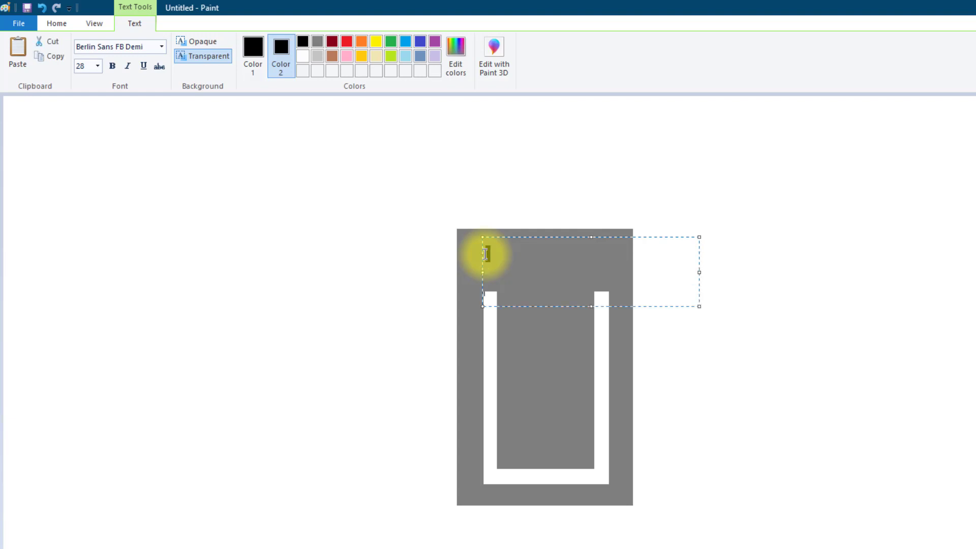
text(BOOKS)
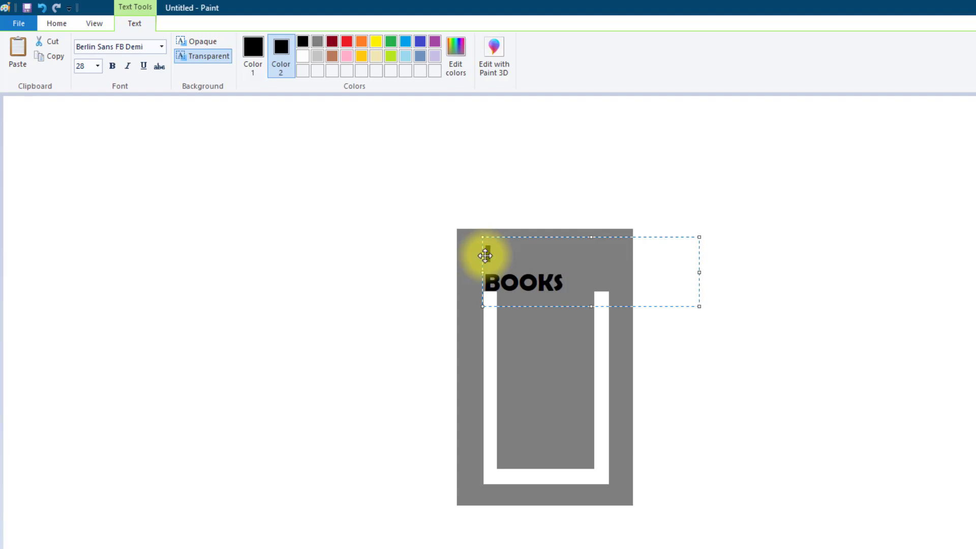
click(487, 256)
text(I)
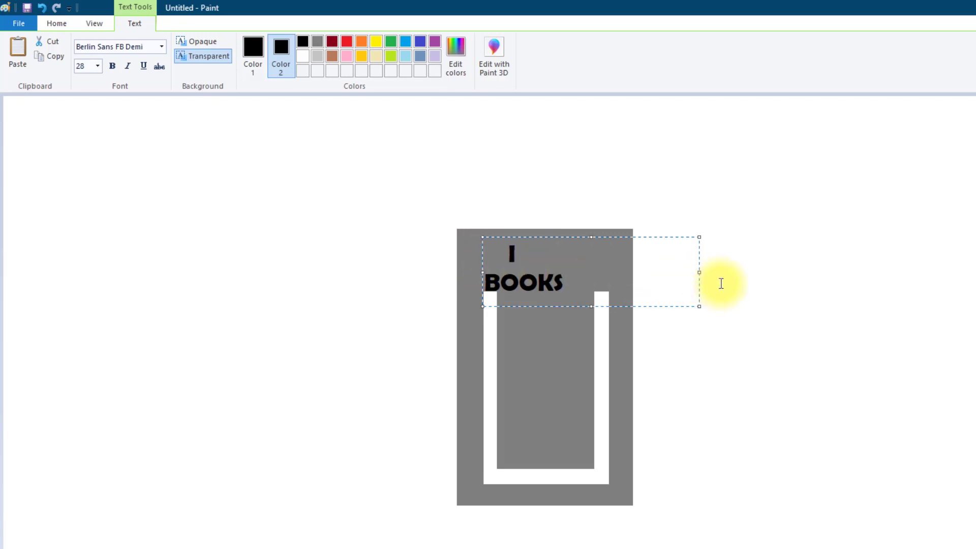
drag(700, 273, 574, 272)
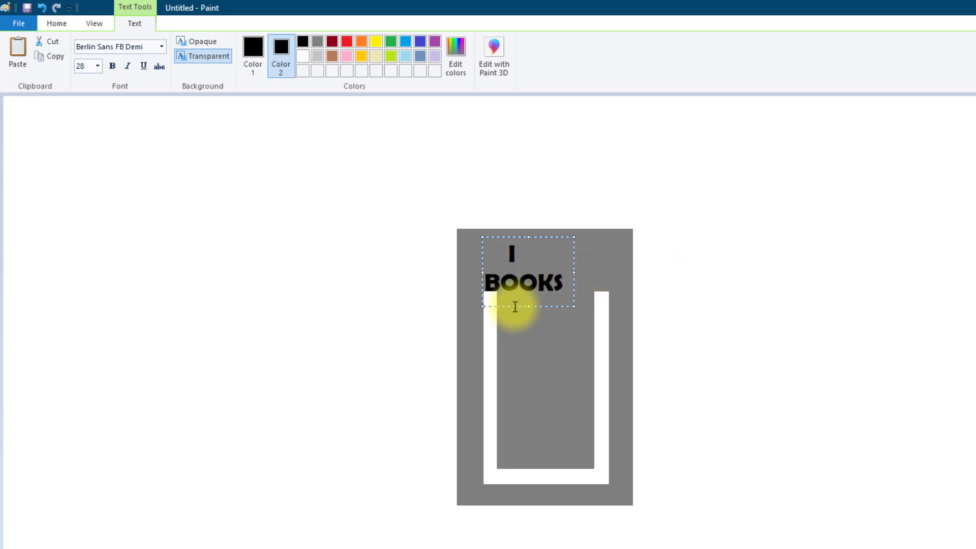
drag(514, 306, 533, 301)
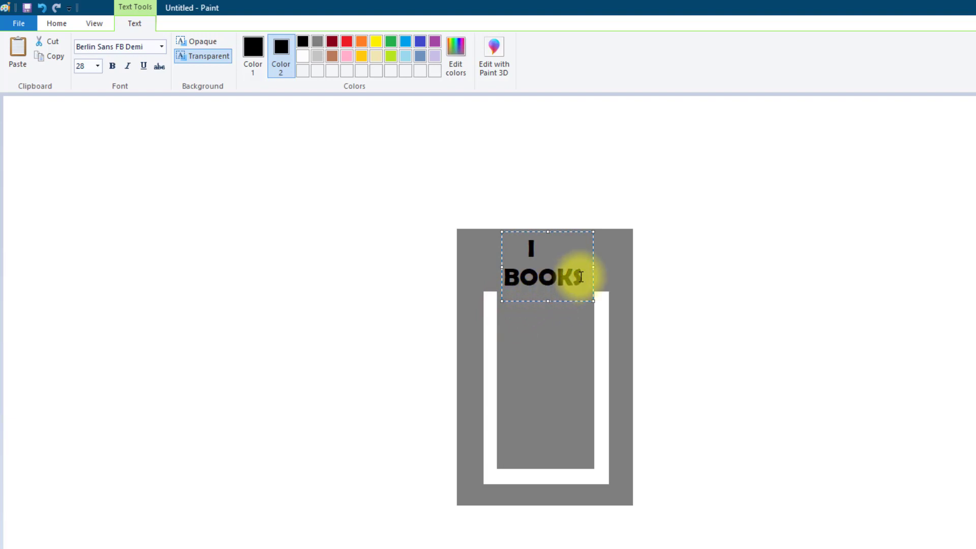
drag(581, 277, 514, 250)
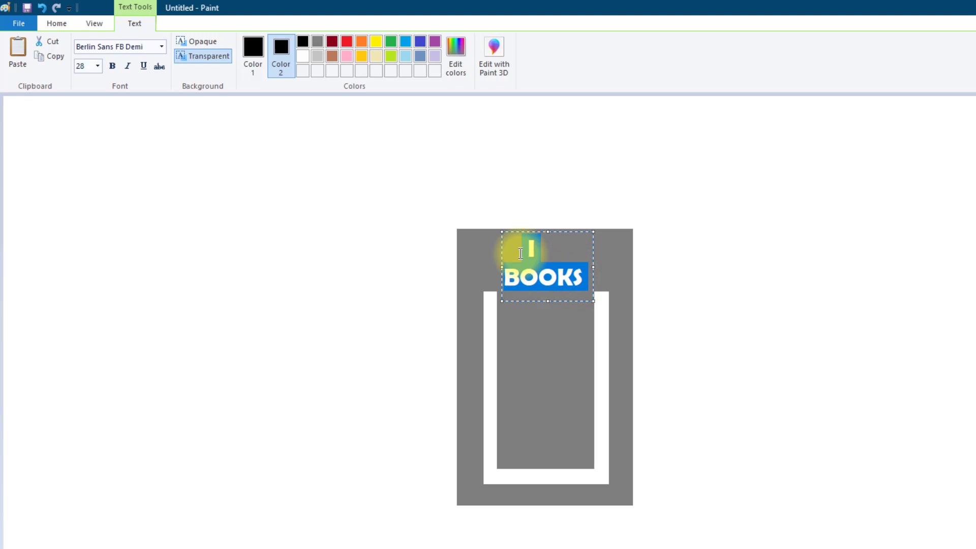
click(162, 47)
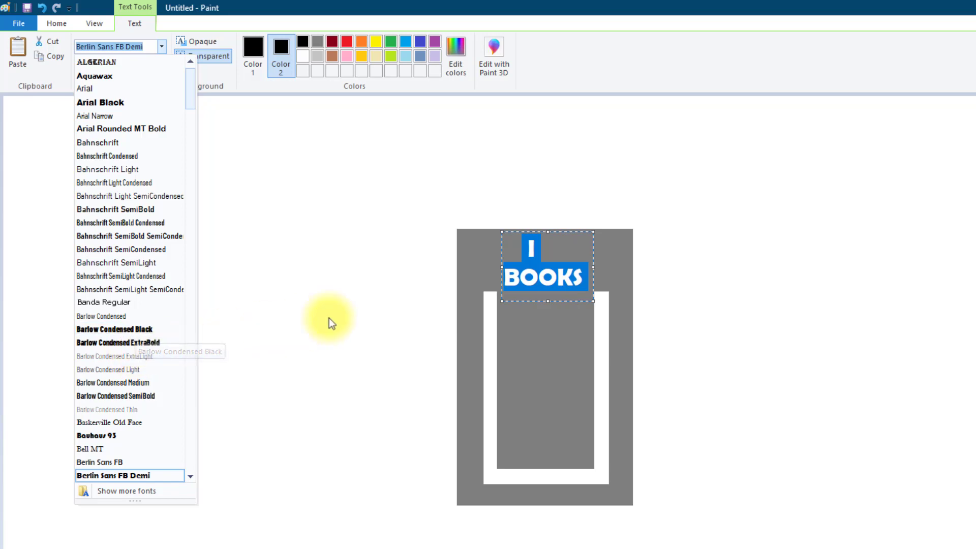
click(363, 312)
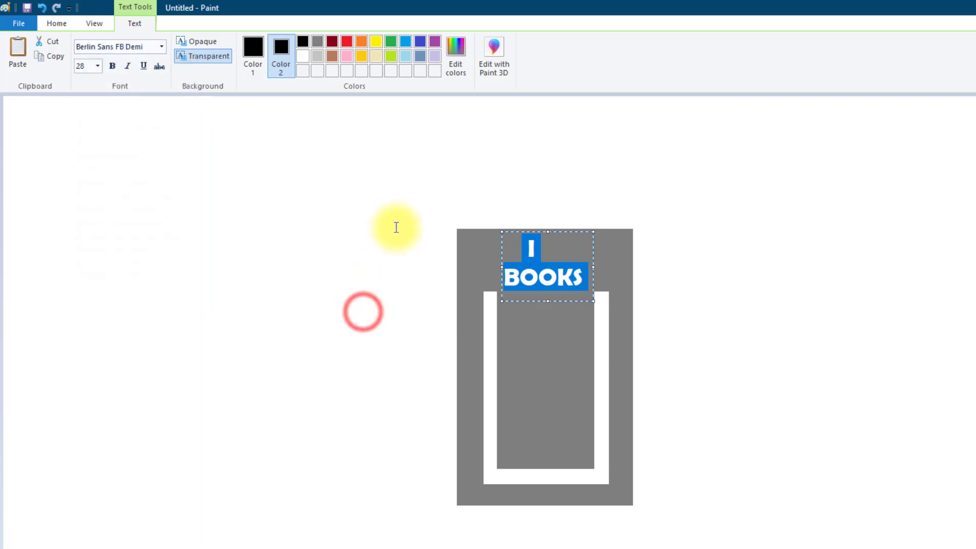
Step: Commit the text and draw a small white heart without outline to the right of the "I"
click(401, 214)
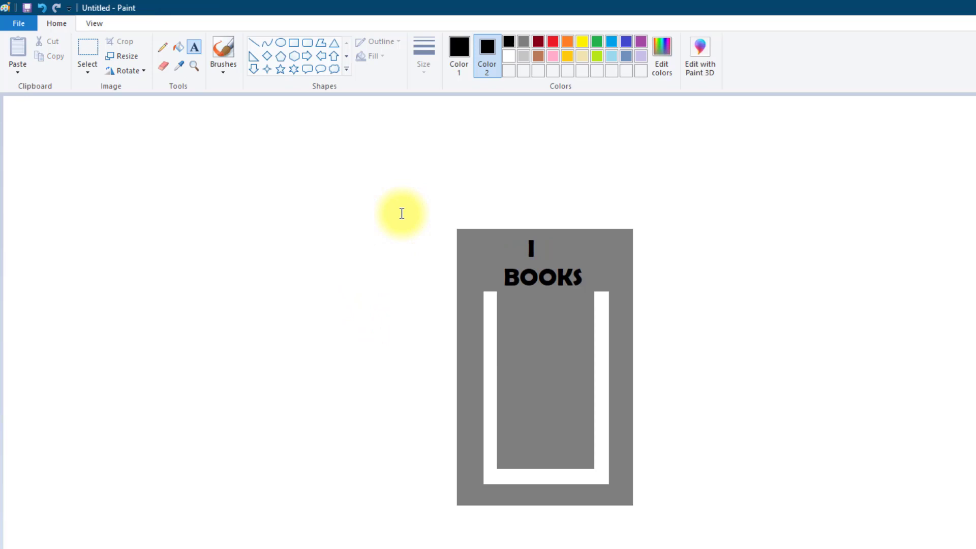
click(346, 57)
click(253, 68)
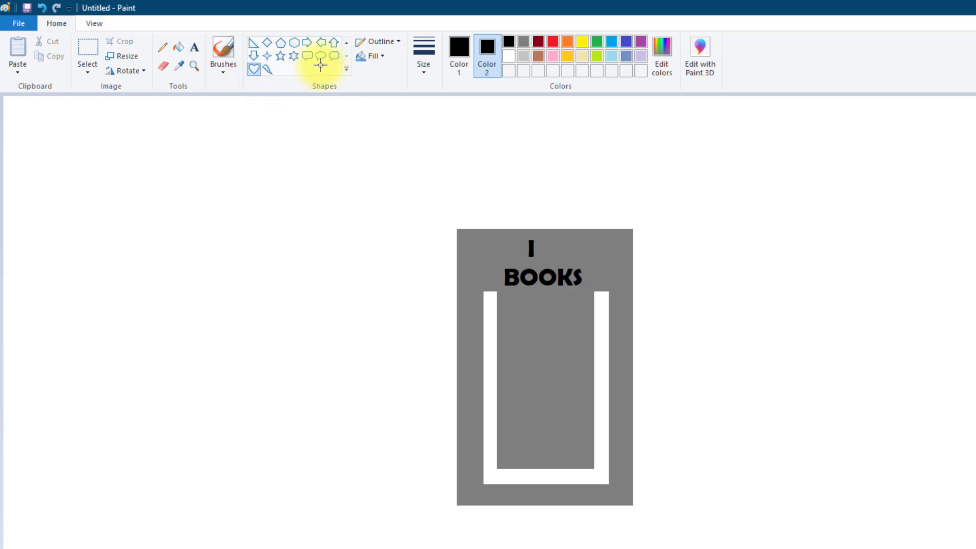
click(508, 57)
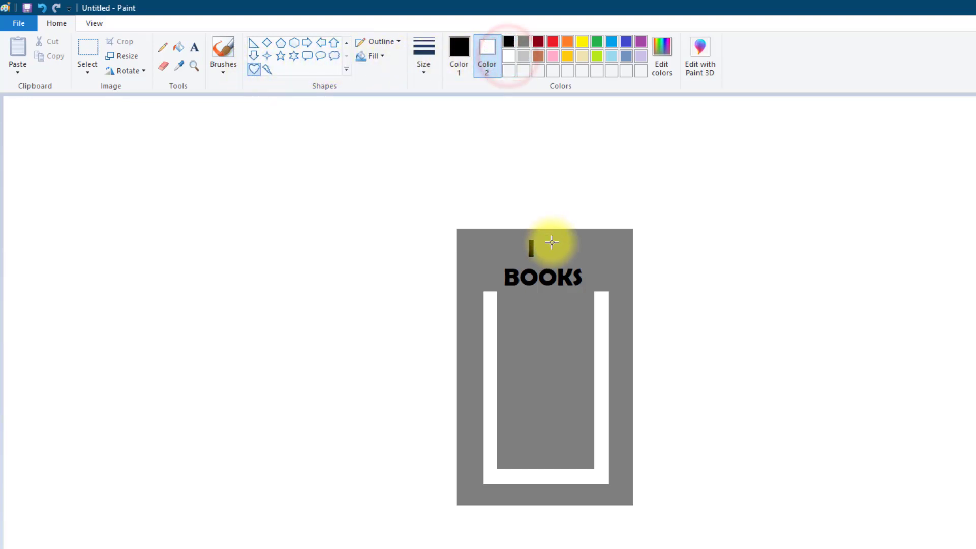
drag(552, 242, 572, 258)
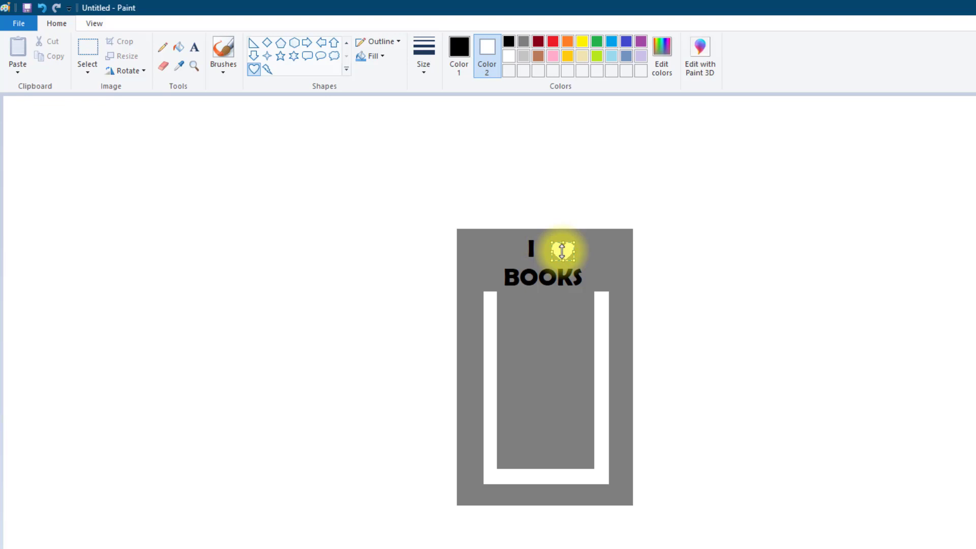
drag(572, 261, 573, 263)
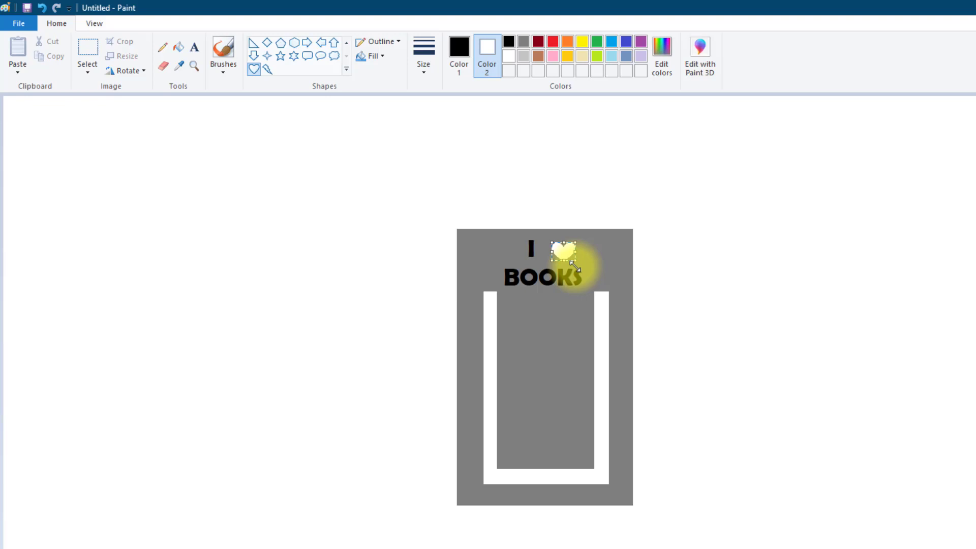
Step: Nudge the small heart closer to the "I" and slightly upward to line it up with the letter
key(Left)
key(Left)
key(Left)
key(Left)
key(Left)
key(Left)
key(Left)
key(Left)
key(Left)
key(Left)
key(Left)
key(Left)
key(Left)
key(Left)
key(Left)
key(Left)
key(Left)
key(Left)
key(Left)
key(Left)
key(Left)
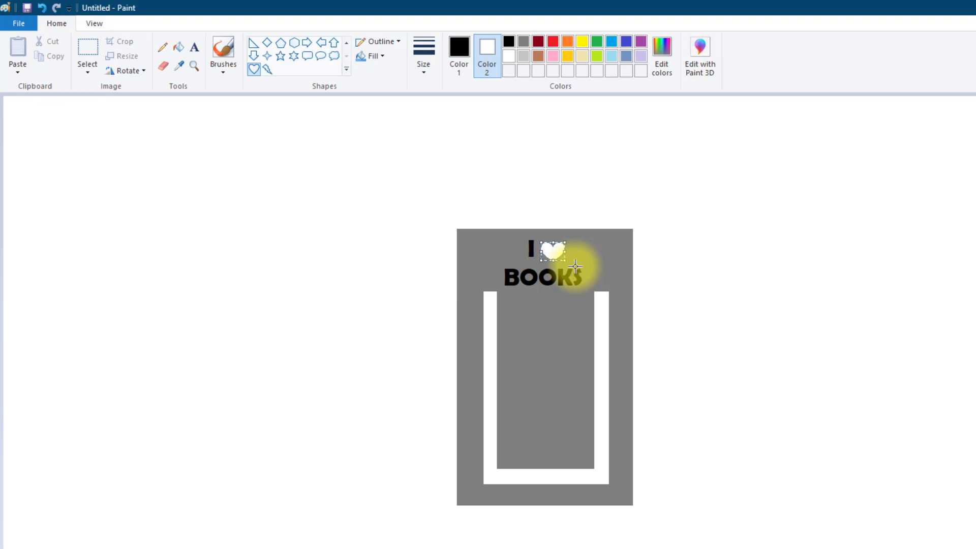
key(Up)
key(Up)
key(Up)
key(Up)
key(Up)
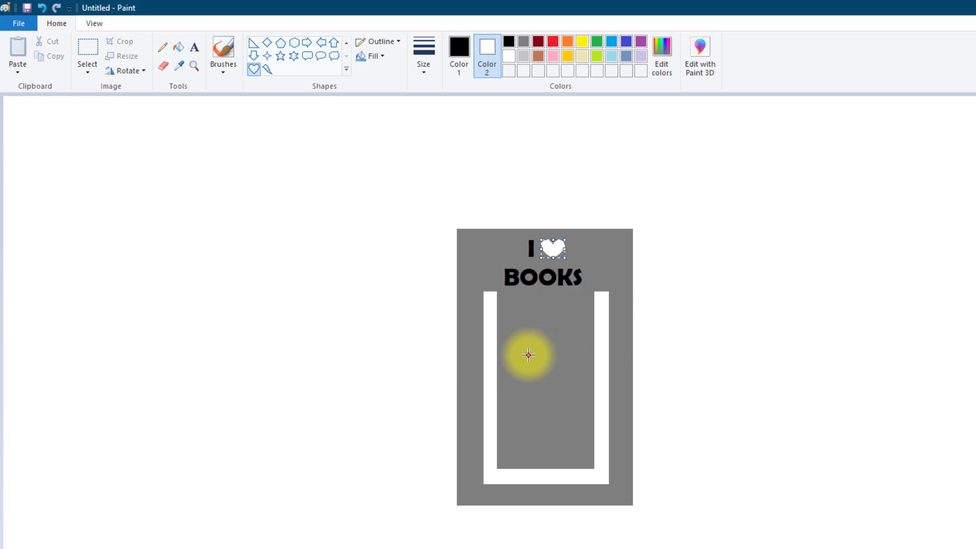
Step: Draw a larger white heart in the middle of the inner gray area and nudge it left to center it
drag(529, 355, 571, 401)
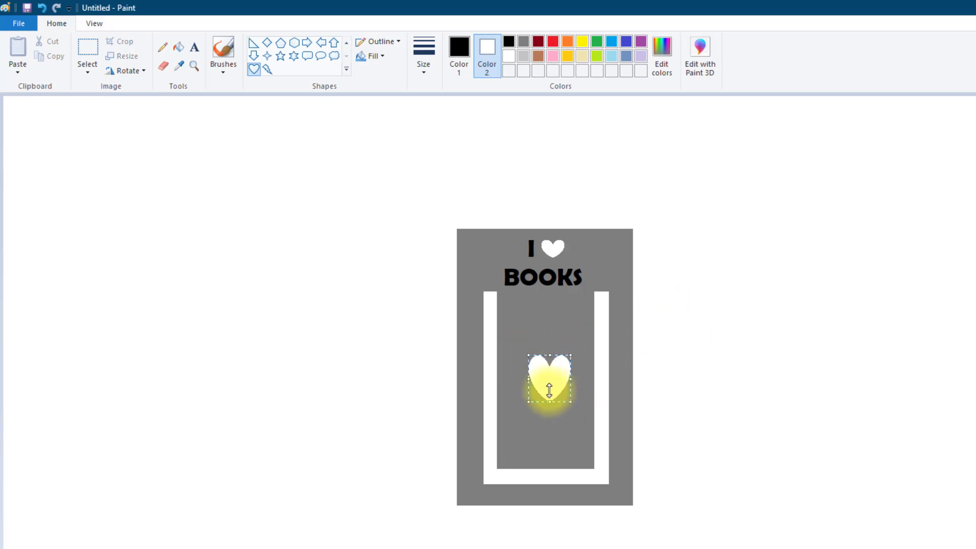
key(Left)
key(Left)
key(Left)
key(Left)
key(Left)
key(Left)
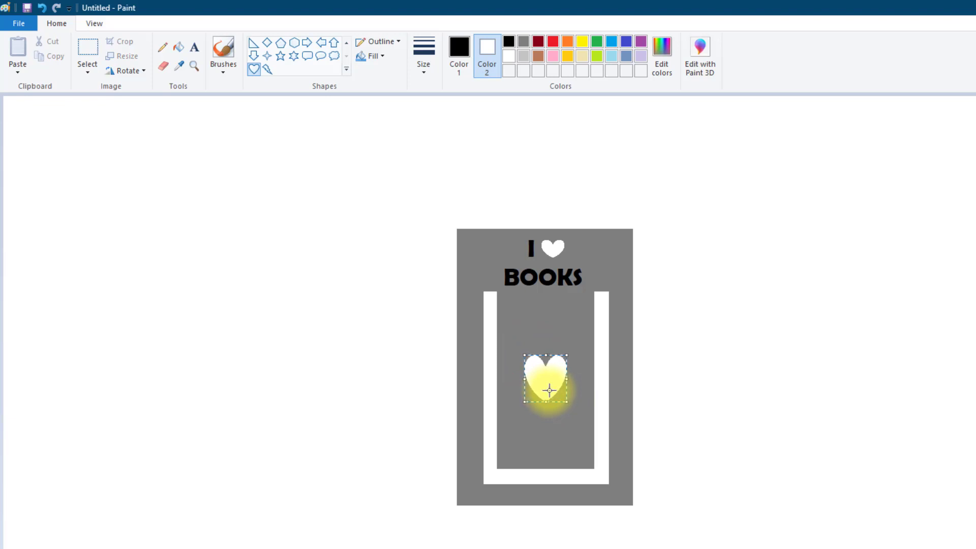
click(696, 354)
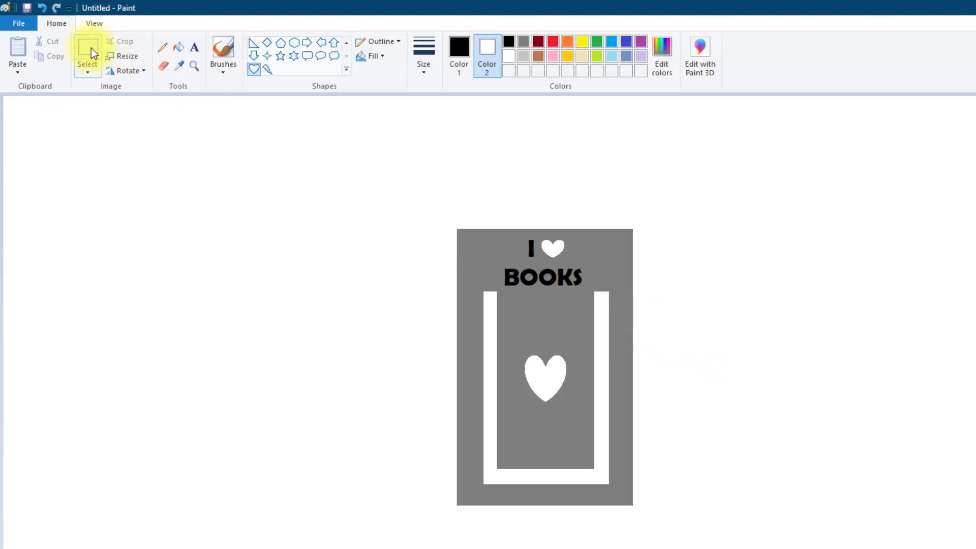
Step: Crop the canvas to the gray bookmark rectangle and save the picture
click(90, 50)
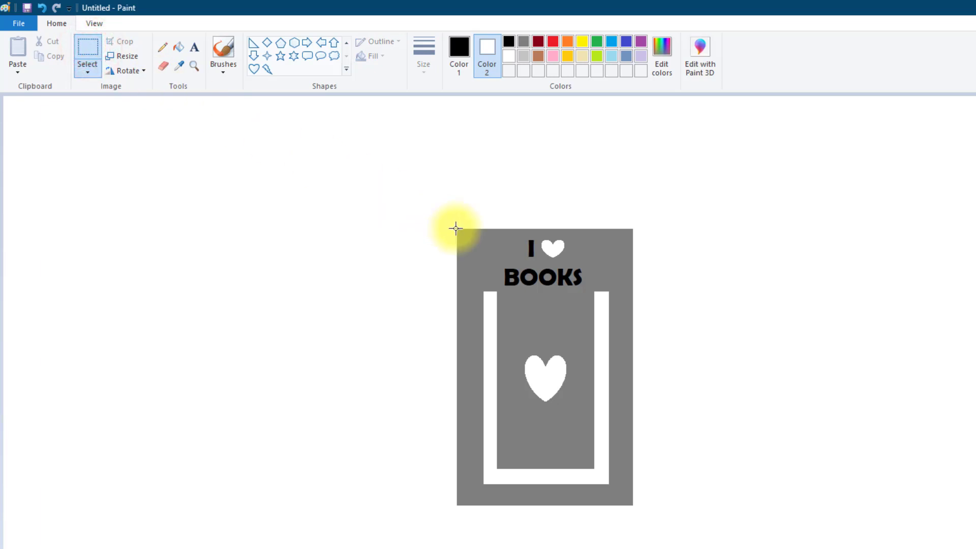
mouse_move(456, 229)
mouse_down()
mouse_move(571, 353)
mouse_move(645, 455)
mouse_move(633, 507)
mouse_up()
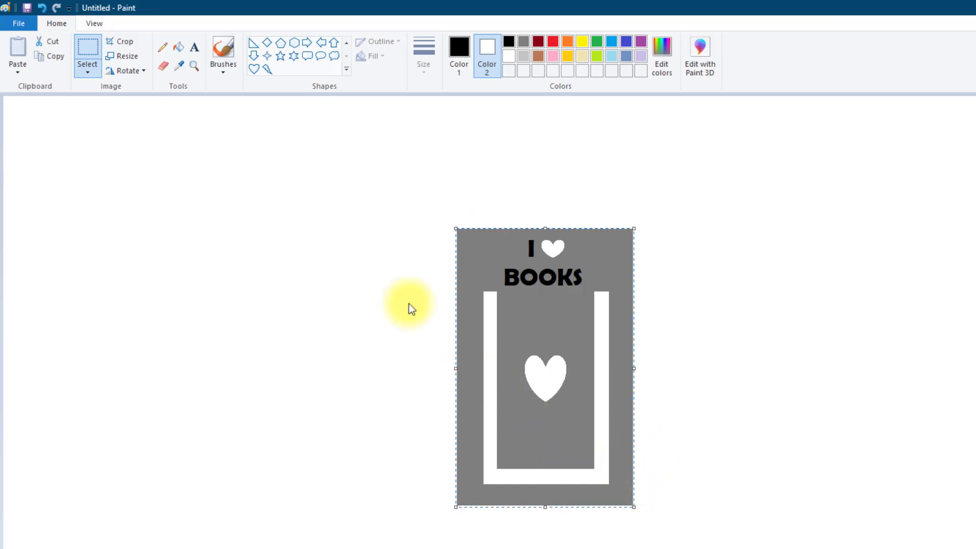
click(121, 42)
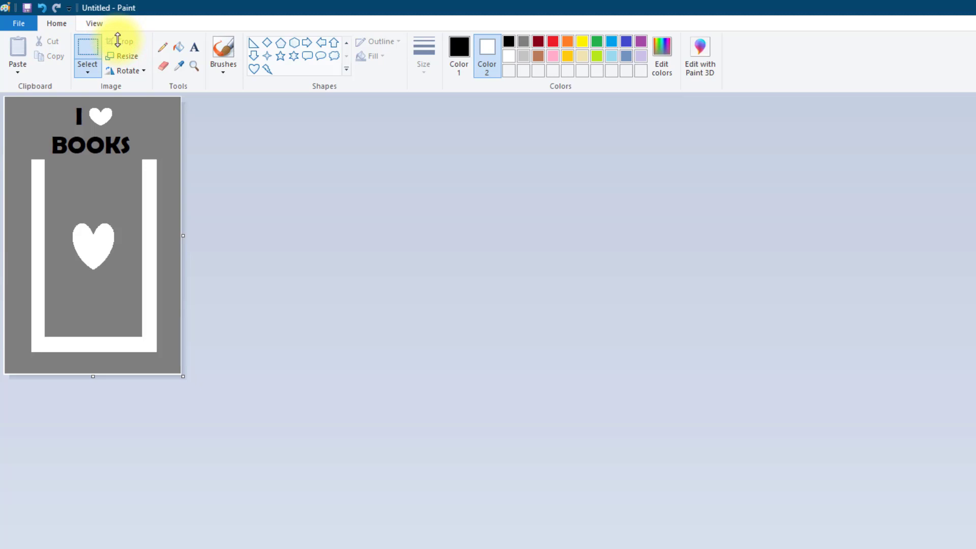
click(27, 8)
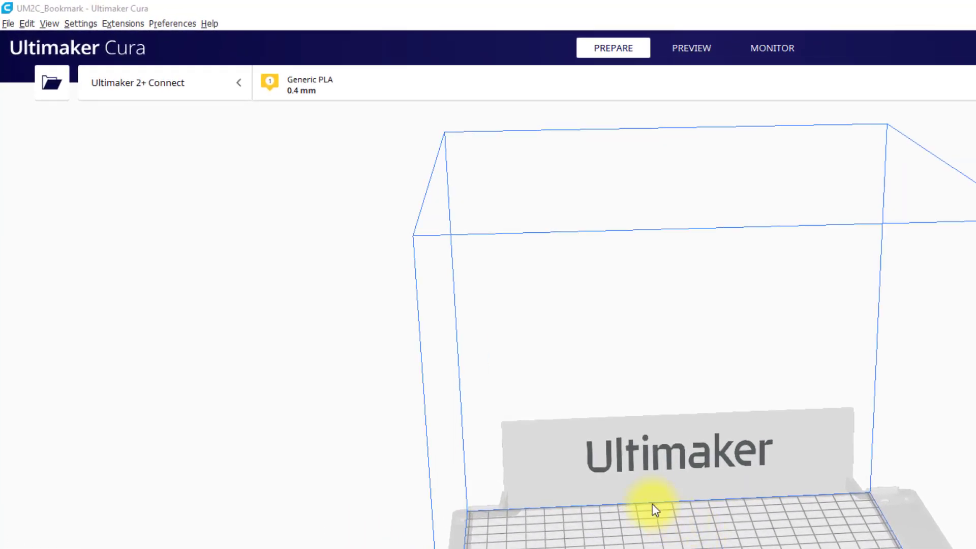
Step: Switch to Ultimaker Cura and open the Bookmark image from the 2D Files folder
click(53, 90)
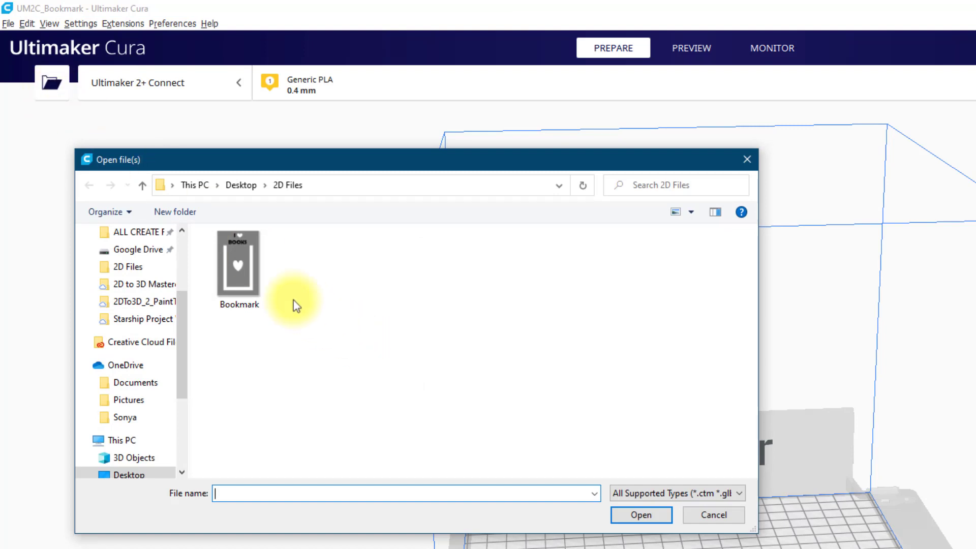
click(241, 275)
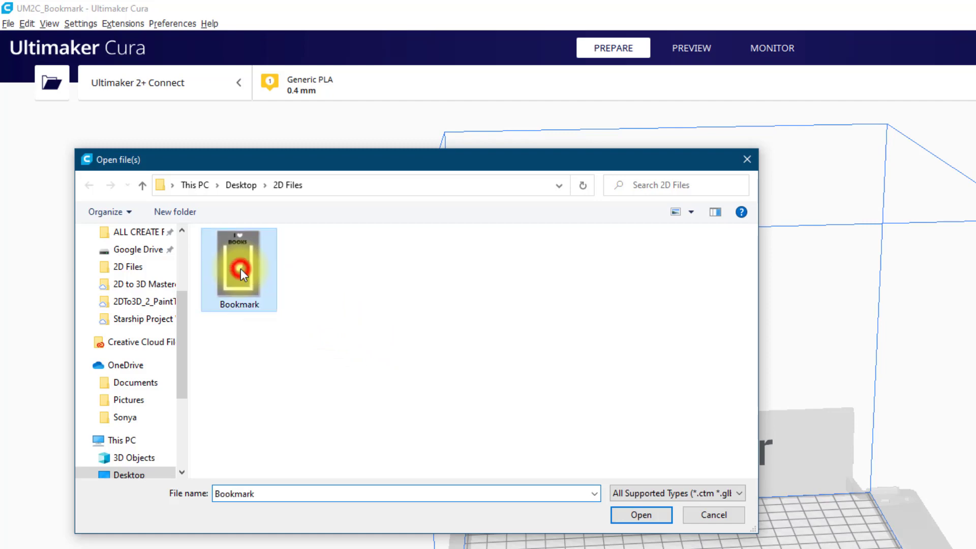
click(642, 515)
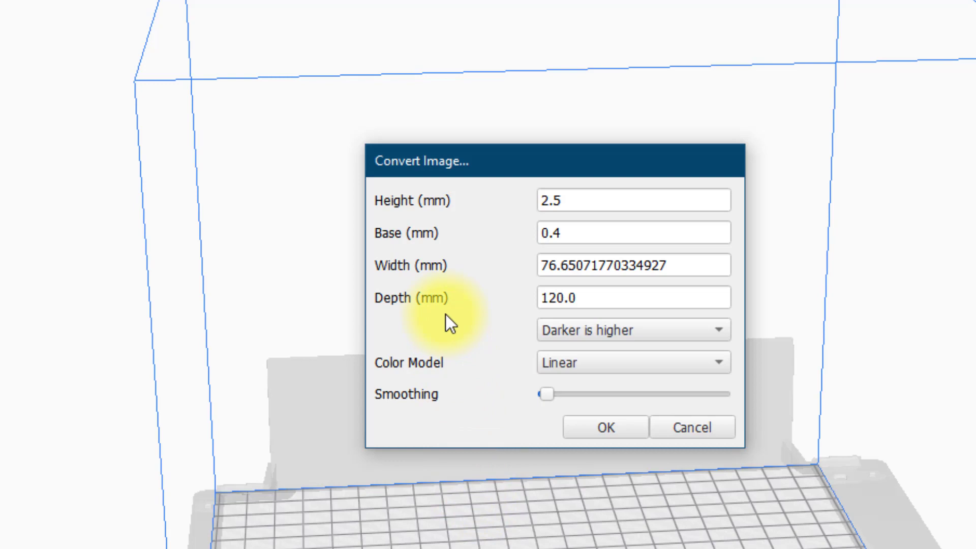
Step: Choose "Darker is higher" for the image conversion and set the base to 0.0 mm
mouse_move(419, 236)
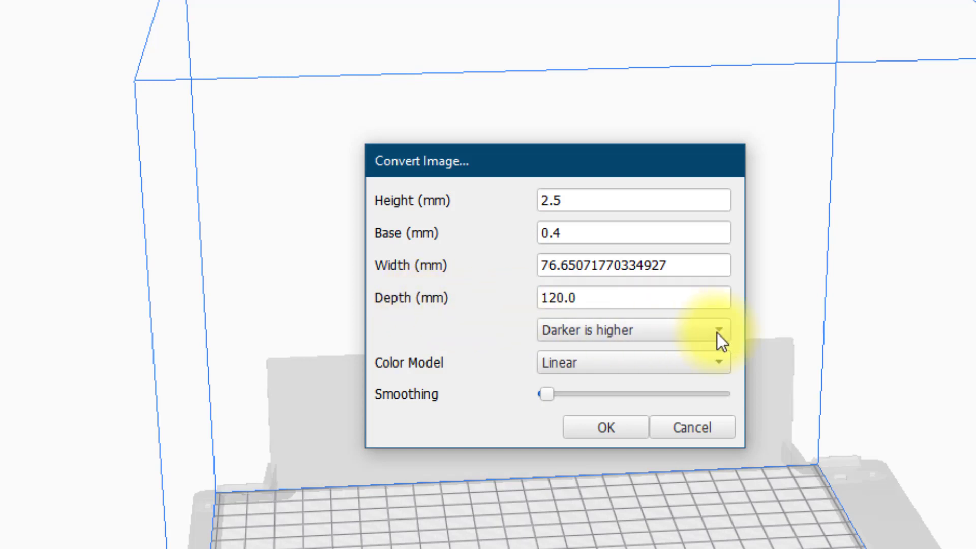
mouse_move(717, 333)
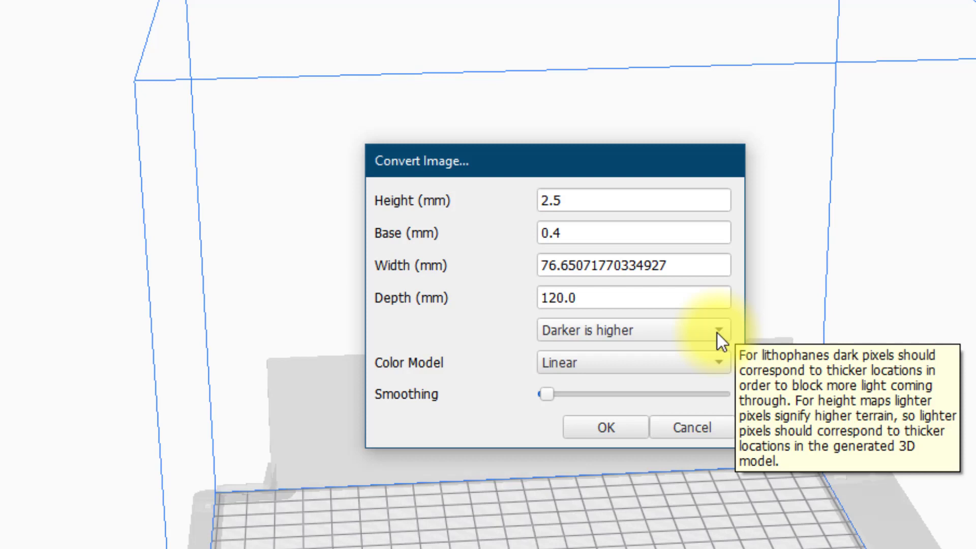
click(717, 333)
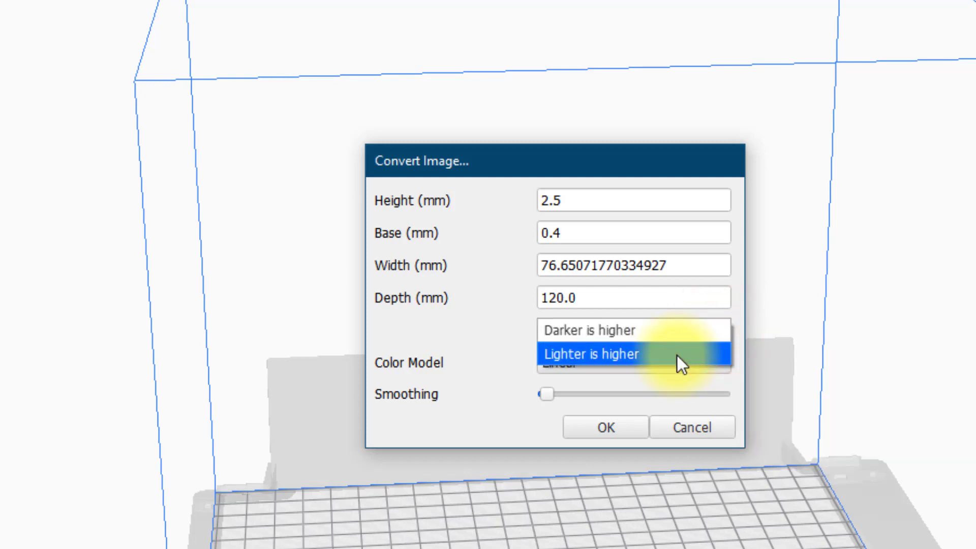
key(Up)
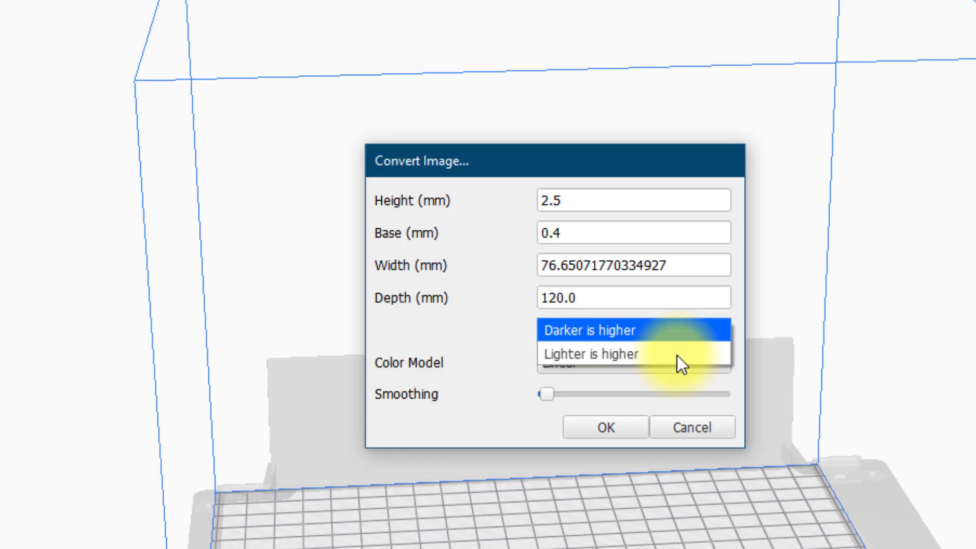
click(644, 328)
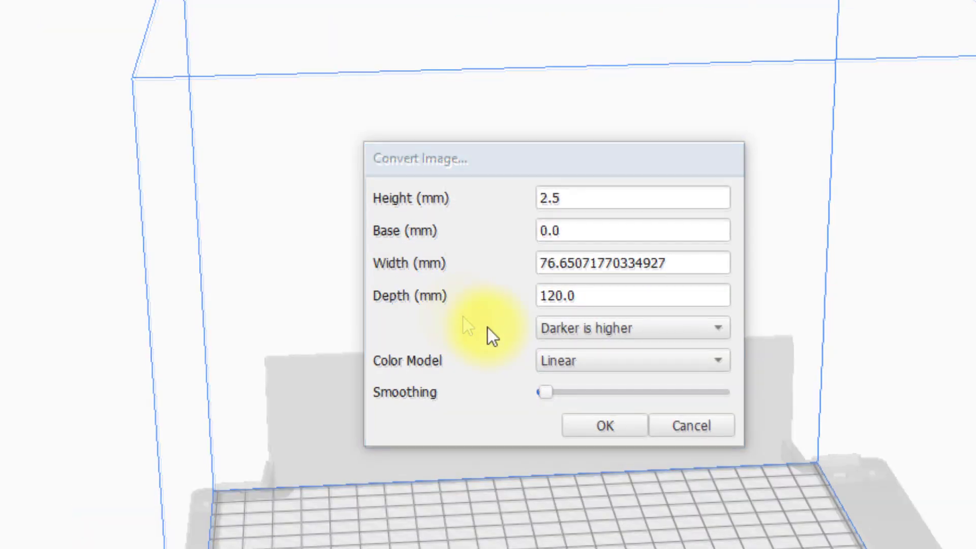
mouse_move(487, 327)
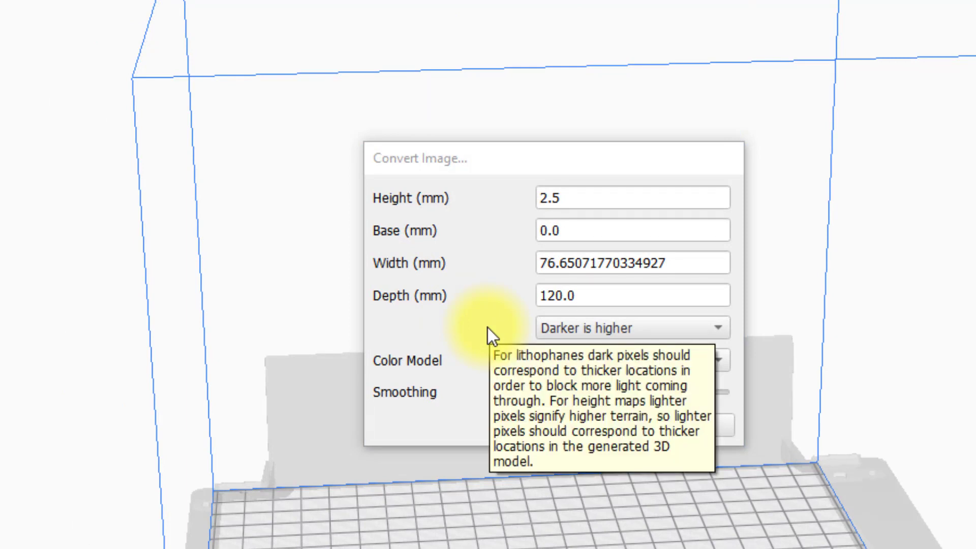
Step: Set the height of the converted image to 2 mm
mouse_move(527, 196)
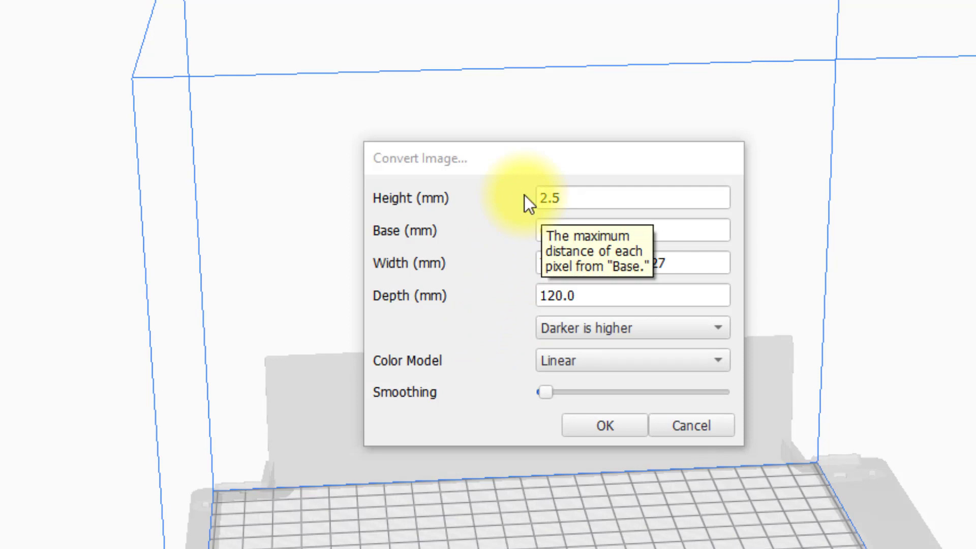
mouse_move(560, 235)
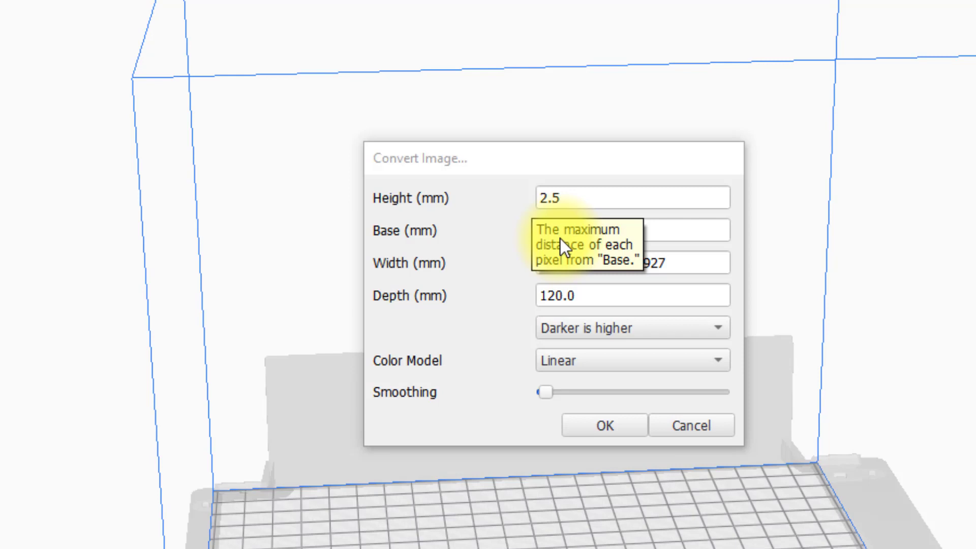
click(562, 199)
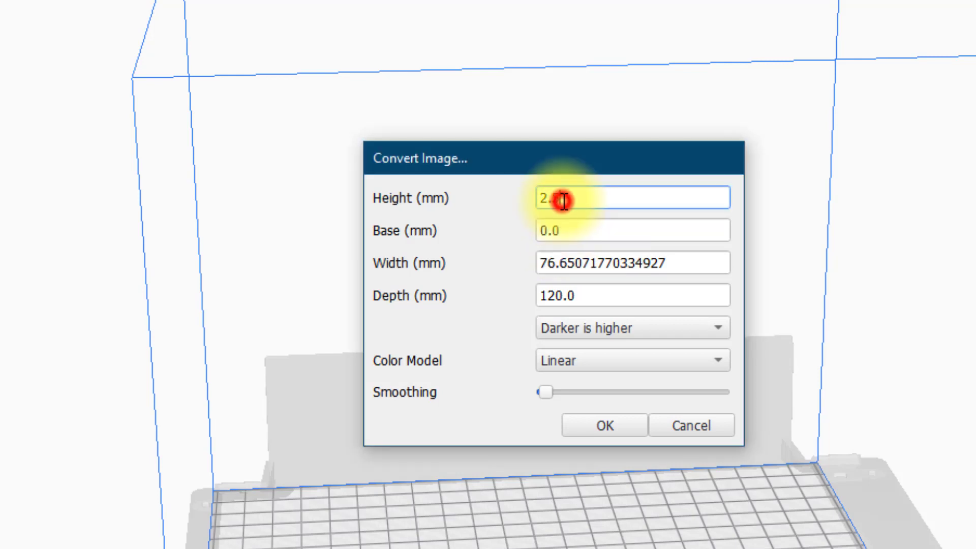
key(BackSpace)
key(BackSpace)
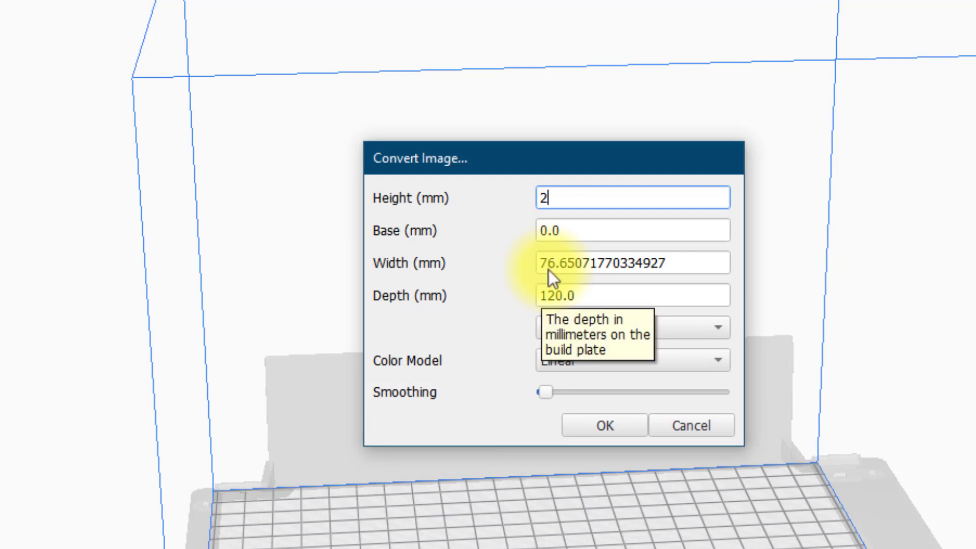
Step: Set the depth to 80.0 mm and convert the image into a 3D model
click(557, 295)
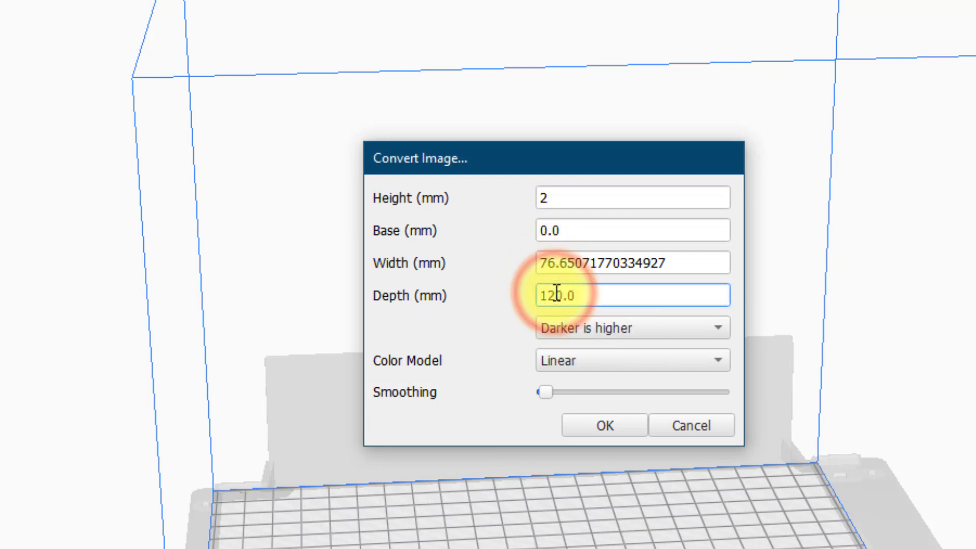
key(BackSpace)
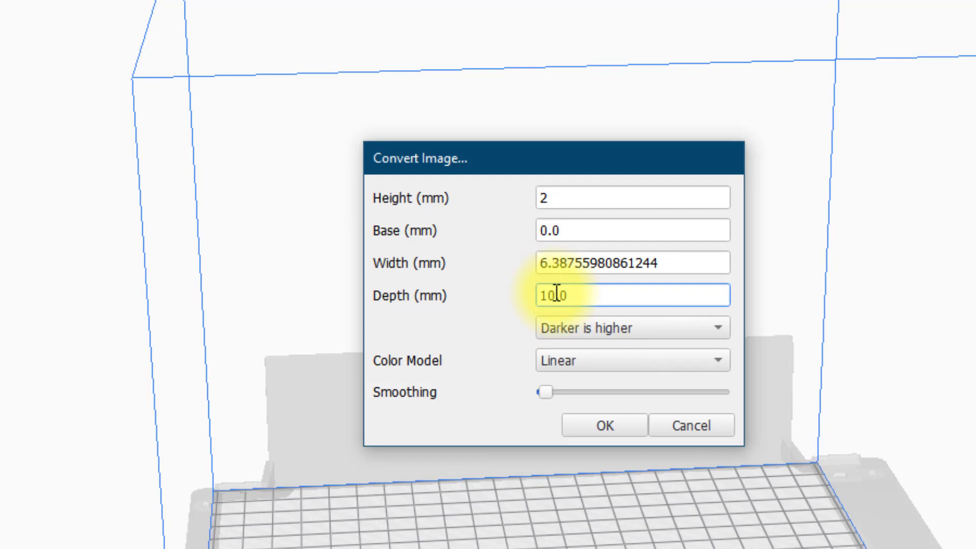
key(Right)
key(BackSpace)
text(80)
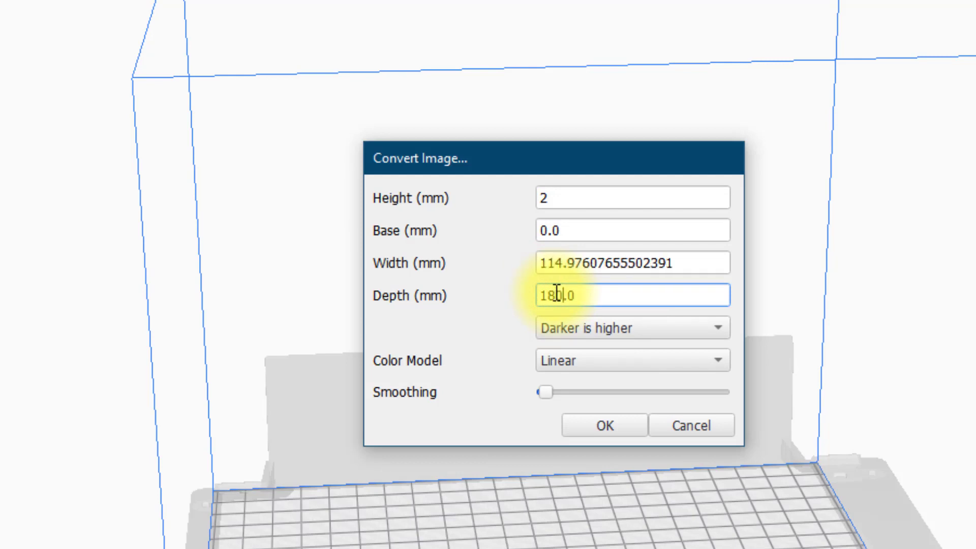
key(Left)
key(Left)
key(BackSpace)
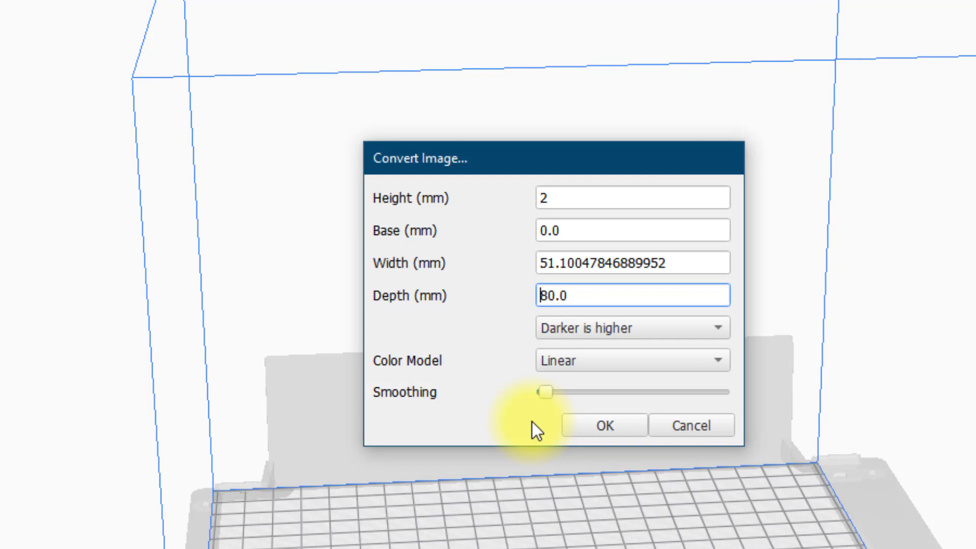
click(606, 425)
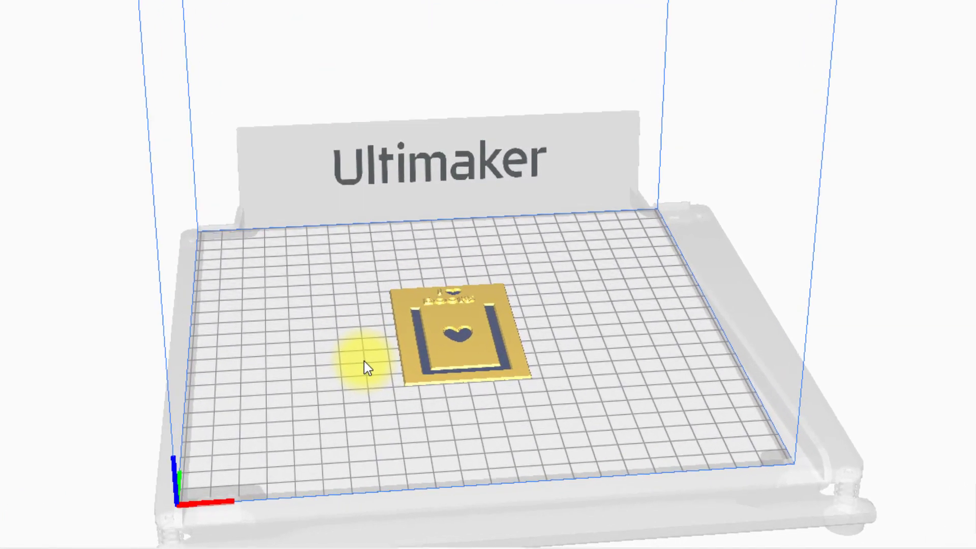
Step: Examine the converted bookmark's raised text, heart and U-shaped cutouts on the build plate from several angles and distances
key(Up)
key(Down)
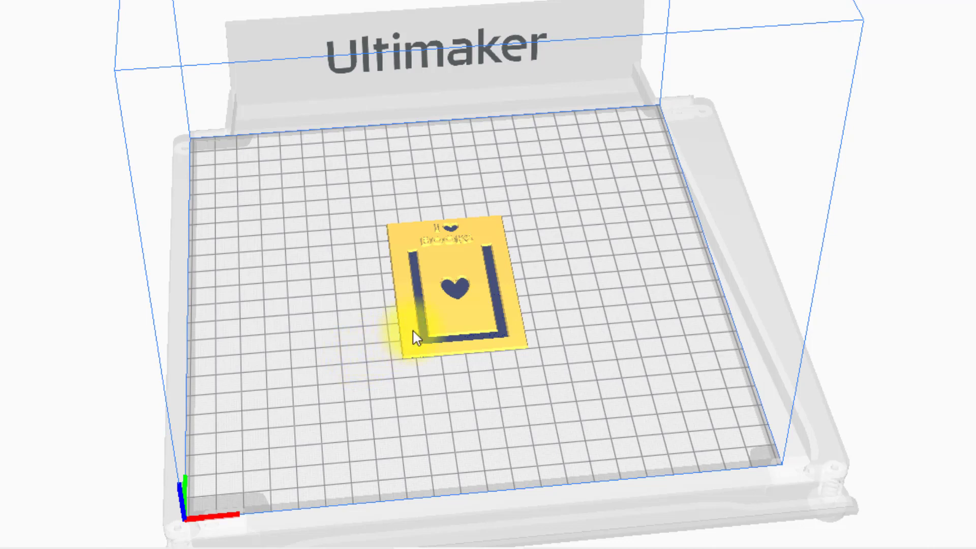
key(Down)
key(Down)
key(Down)
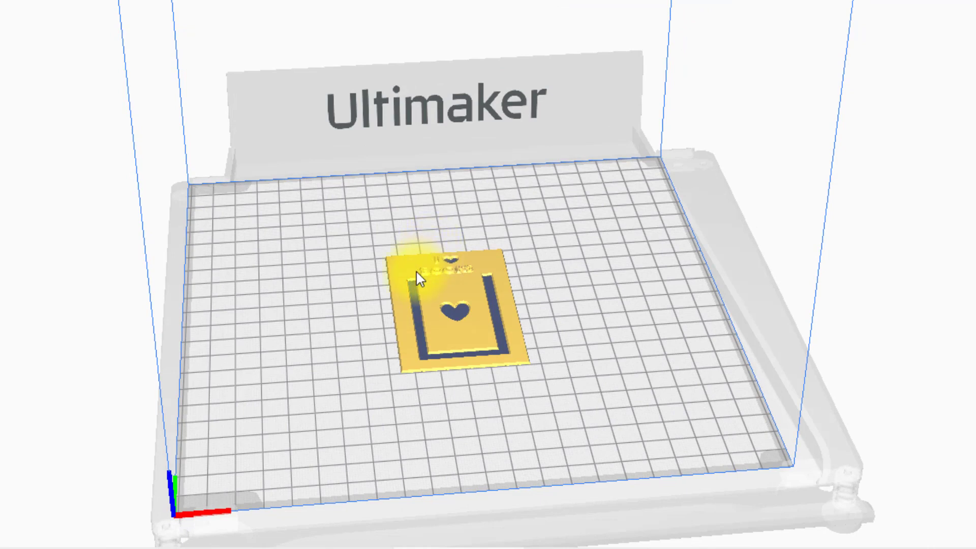
scroll(453, 320, up, 2)
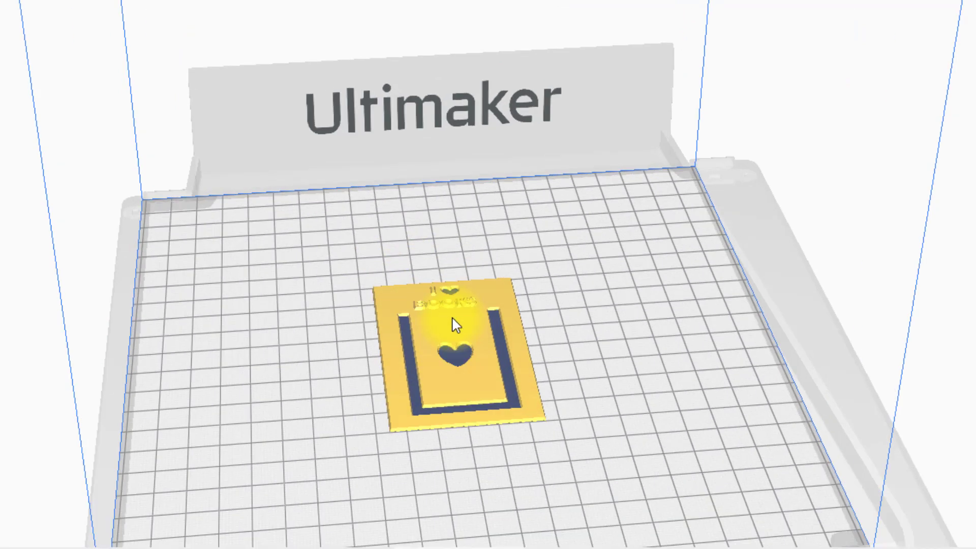
scroll(454, 324, up, 2)
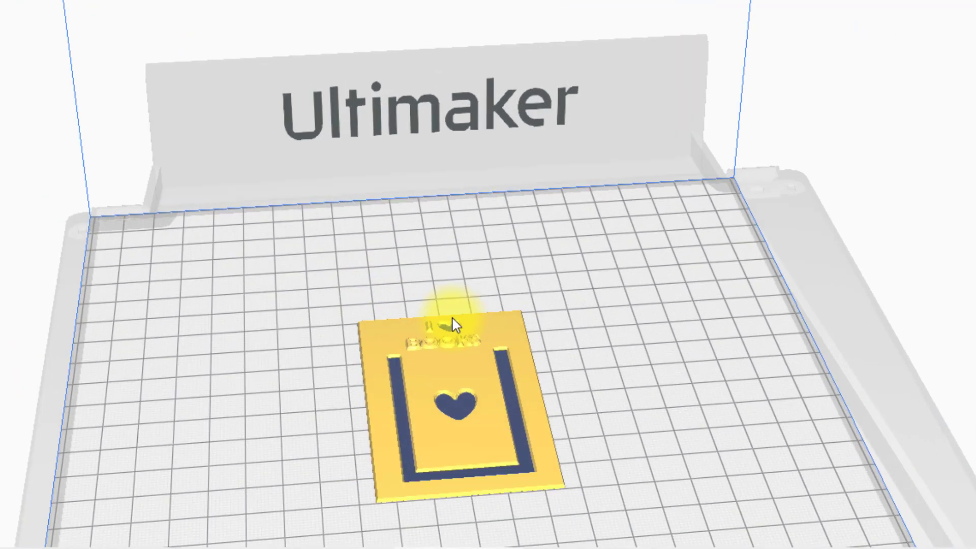
scroll(306, 353, down, 5)
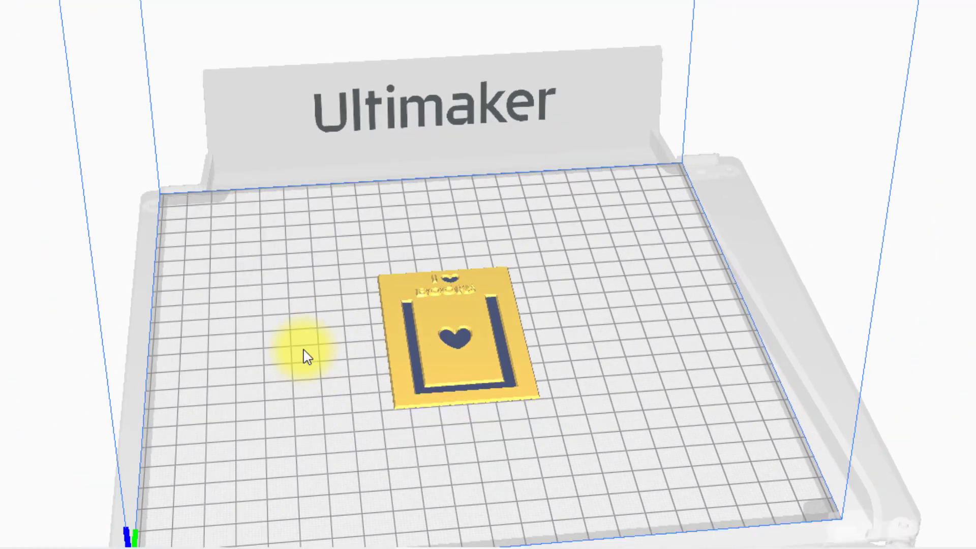